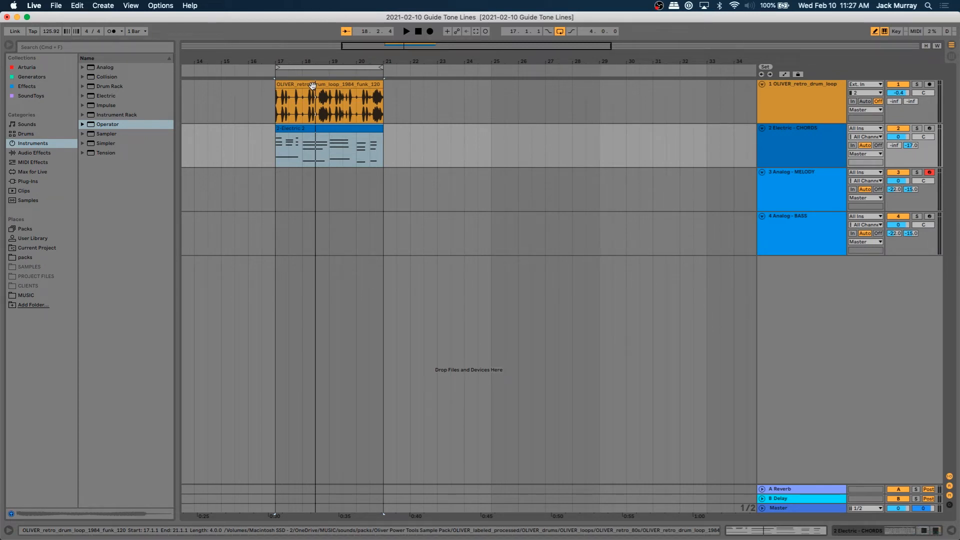
left_click(313, 86)
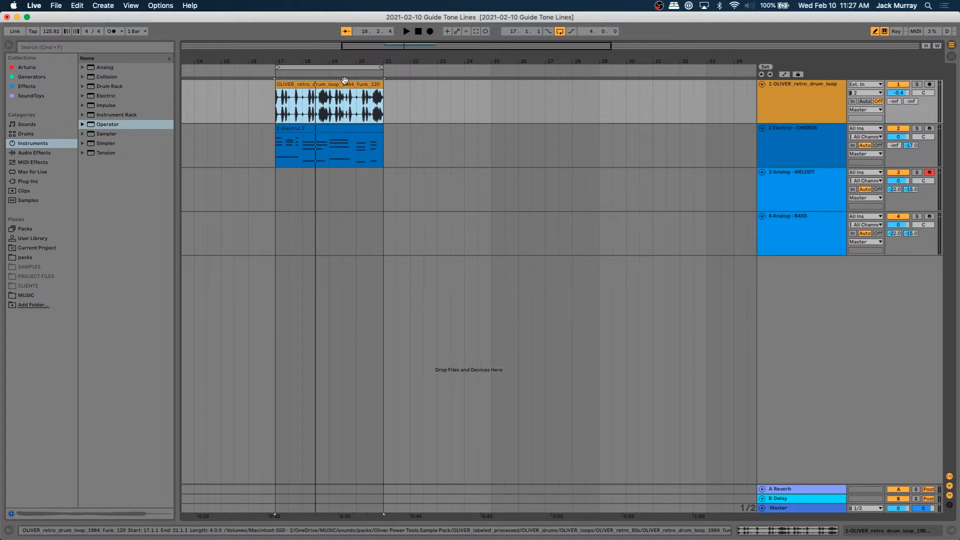
left_click(438, 140)
left_click(776, 145)
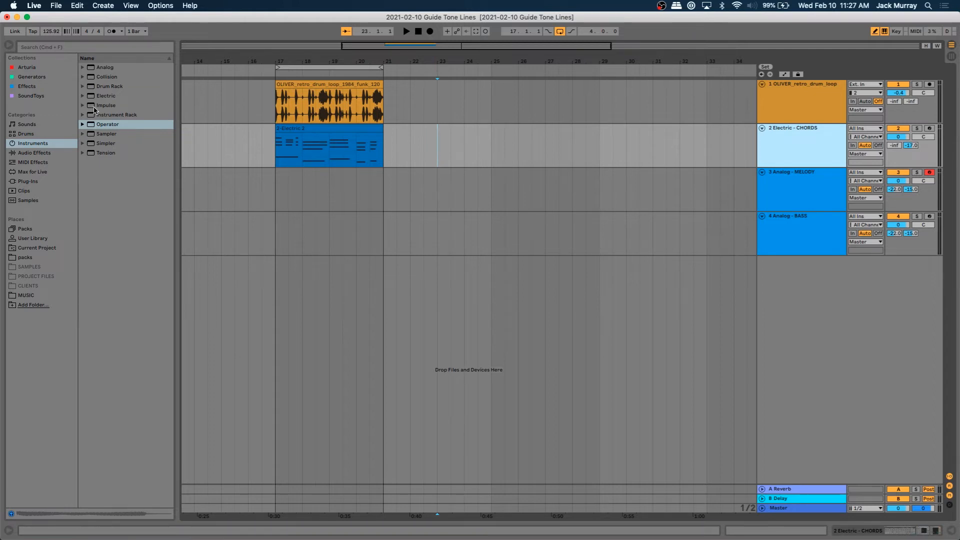
left_click(110, 96)
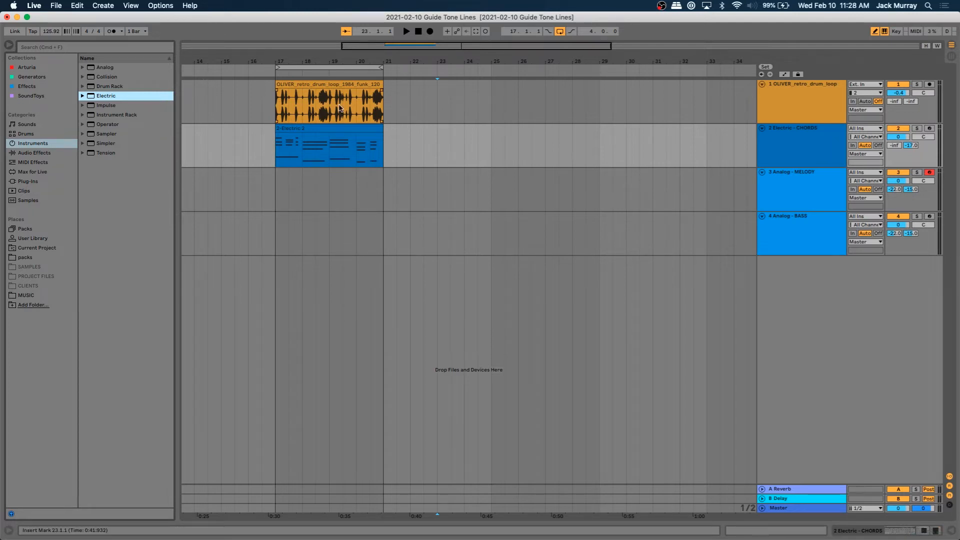
Open the chords track's MIDI clip in the note editor and enlarge the editor to show all its notes
double_click(321, 128)
left_click_drag(411, 393, 430, 258)
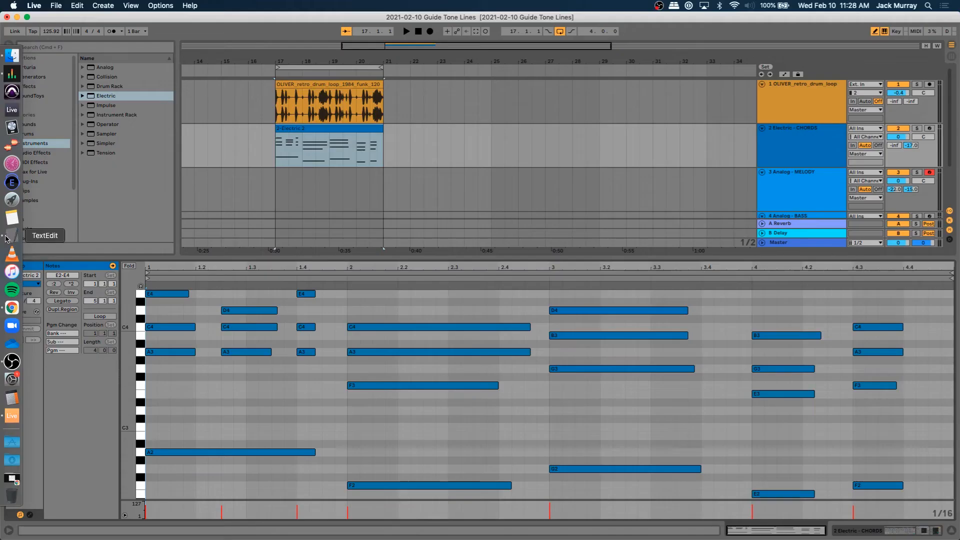
Switch to TextEdit and examine the key and the chord progression in the open note
left_click(11, 232)
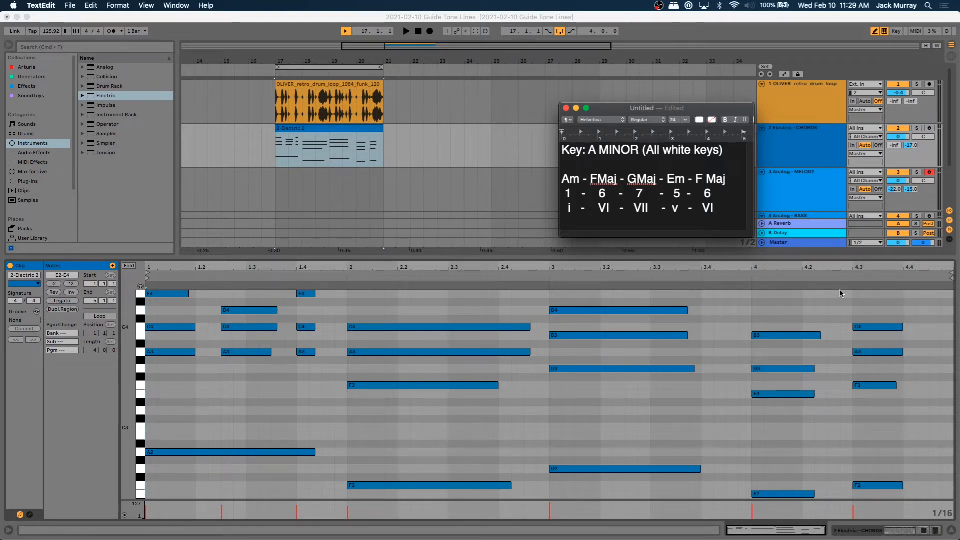
left_click(591, 179)
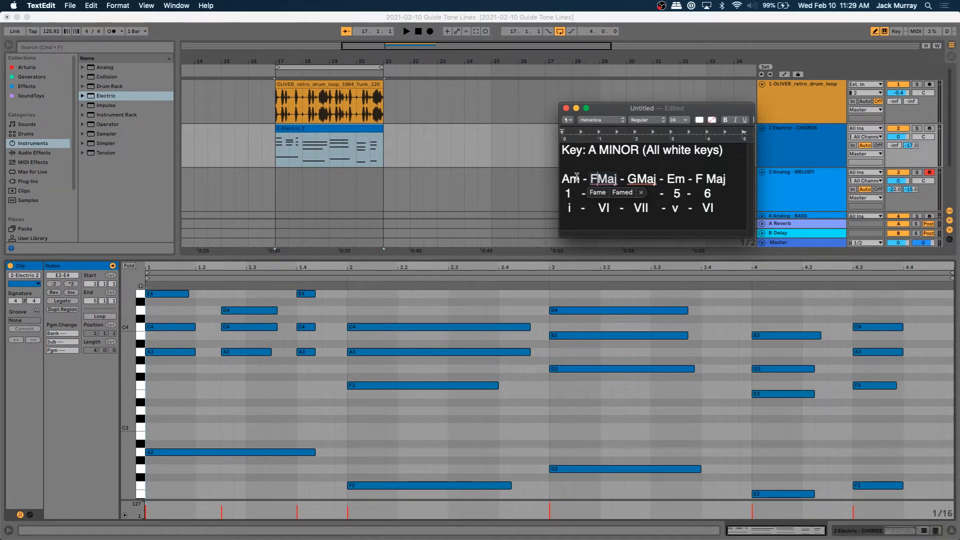
left_click_drag(562, 179, 728, 178)
left_click(717, 198)
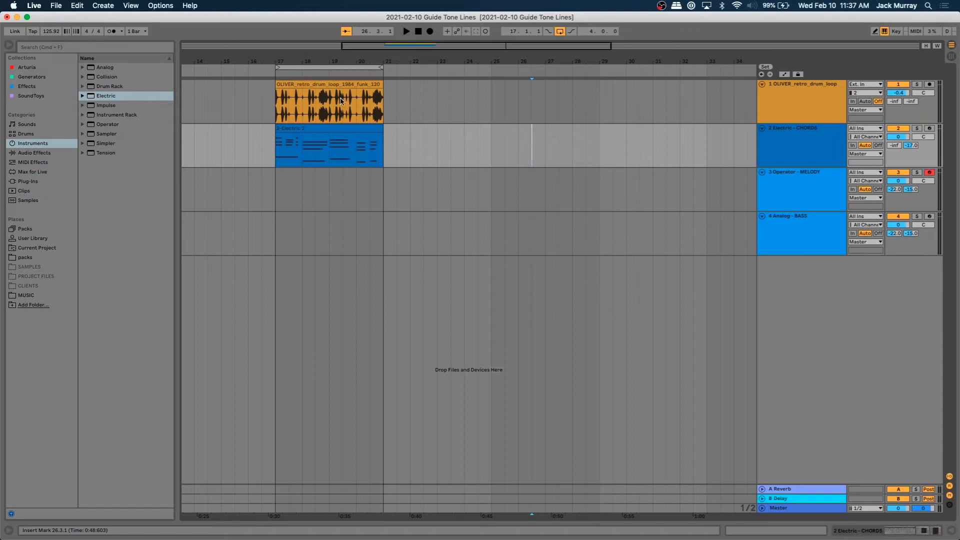
Play the drum and chord loop from bar 17, and stop playback after listening
left_click(275, 99)
key("space")
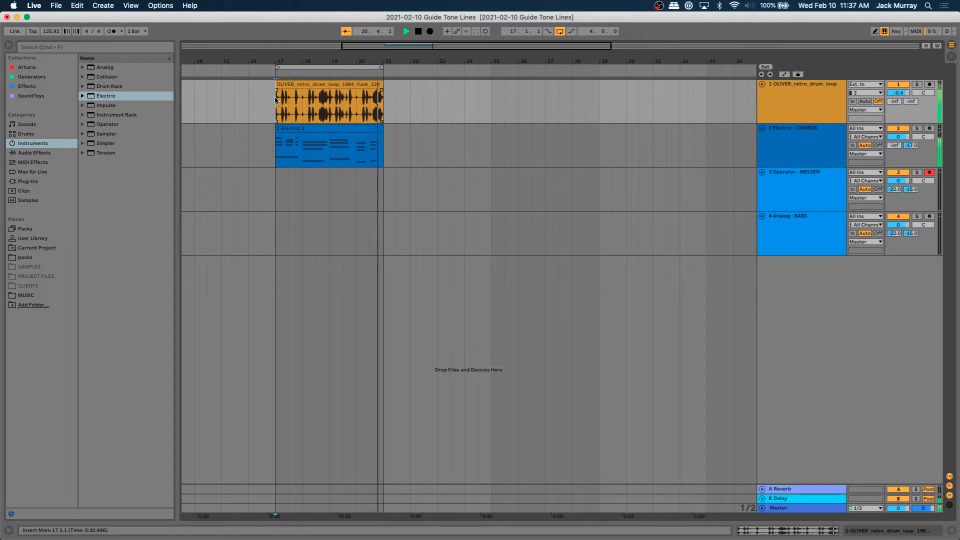
key("space")
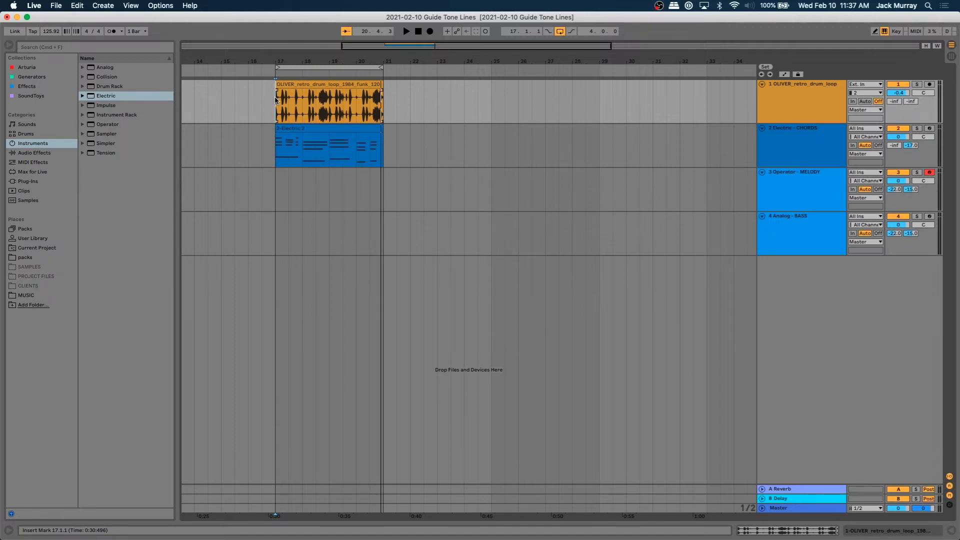
Copy the chord clip and paste it onto the bass track at bar 17
left_click(824, 252)
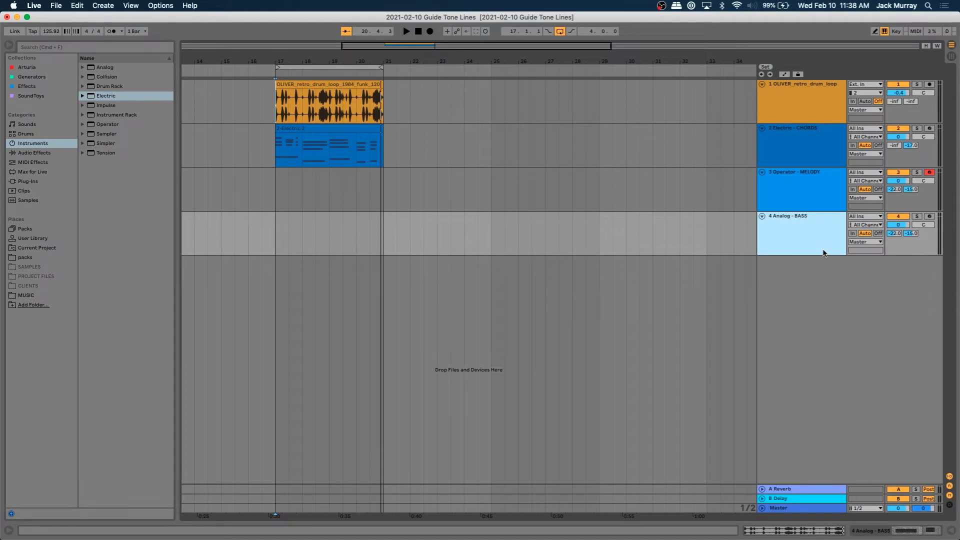
left_click(293, 131)
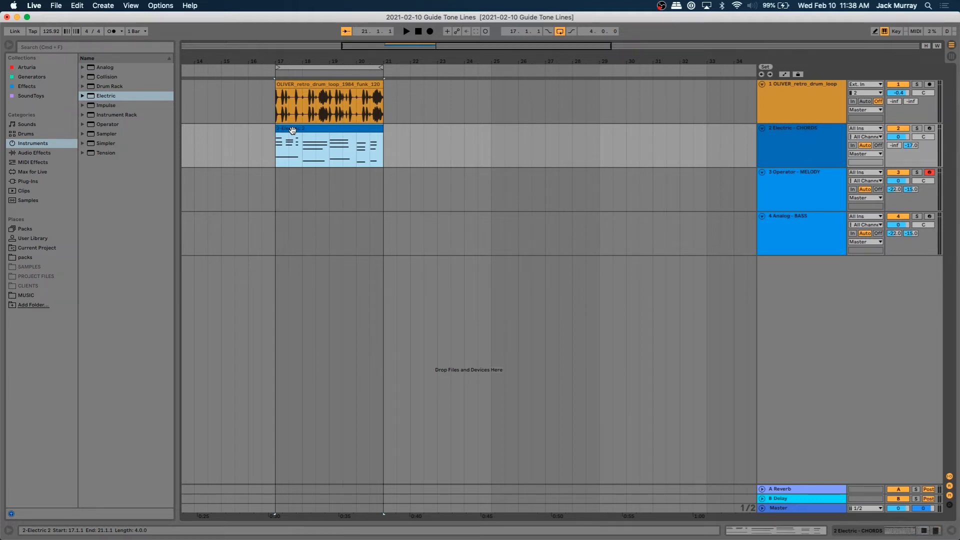
key("super+c")
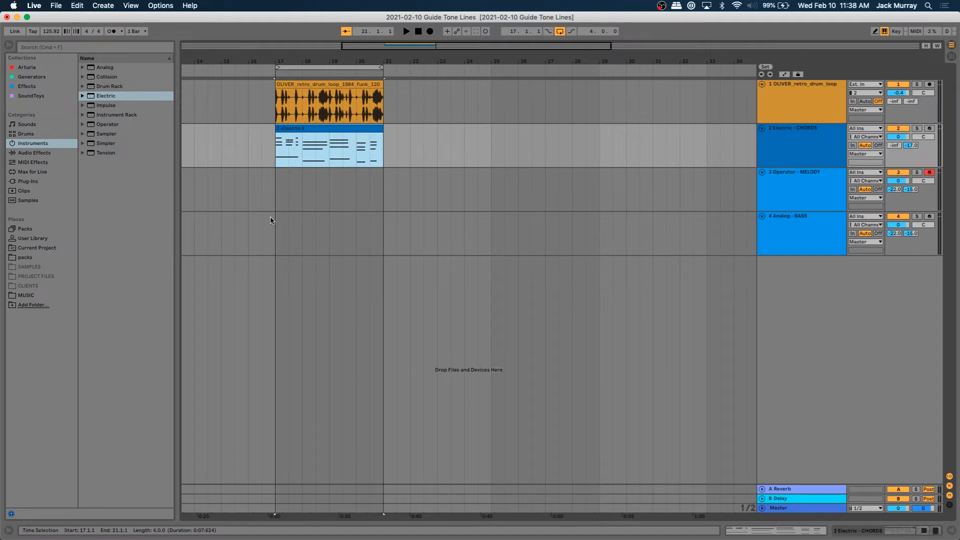
left_click(276, 220)
key("super+v")
Duplicate the chord clip on its own track and move the duplicate onto the bass track at bar 17
right_click(299, 134)
right_click(300, 131)
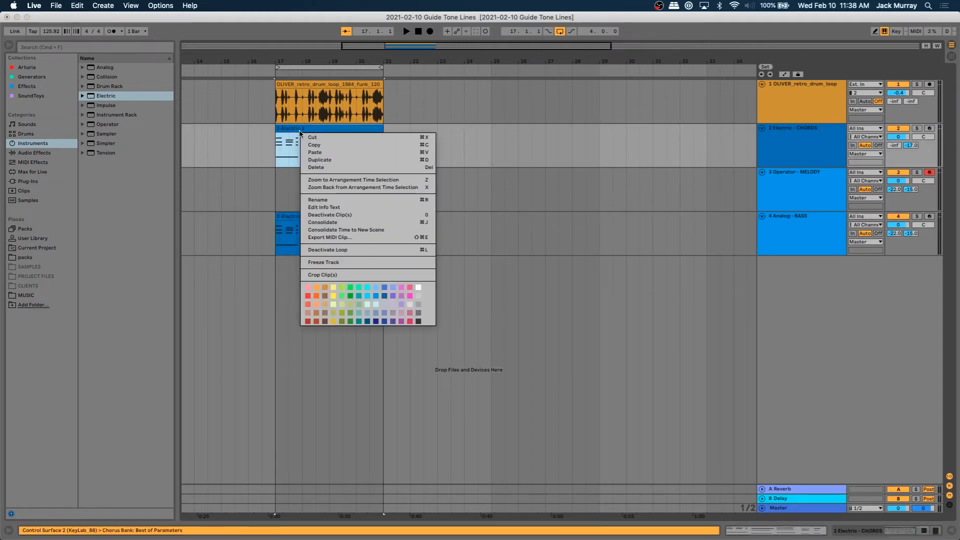
left_click(290, 131)
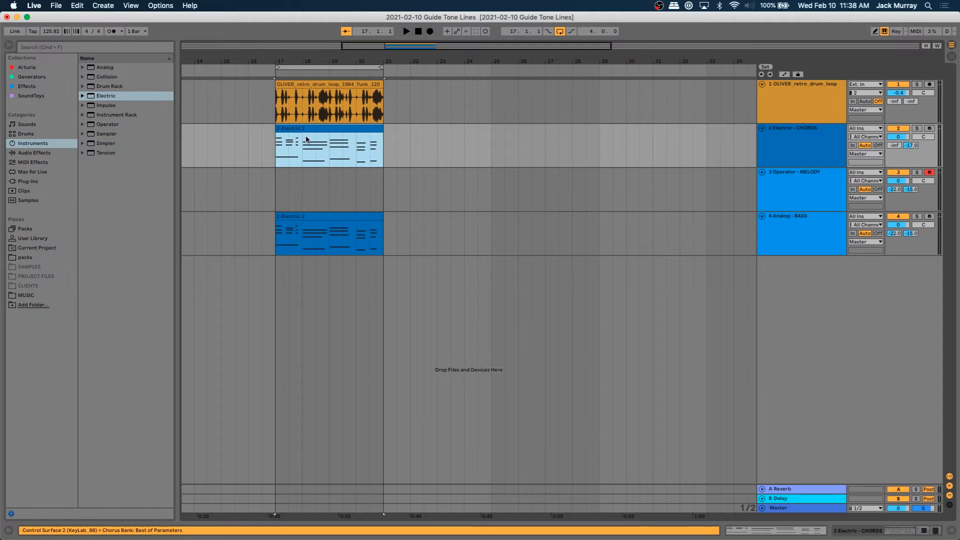
key("super+d")
left_click_drag(399, 130, 290, 241)
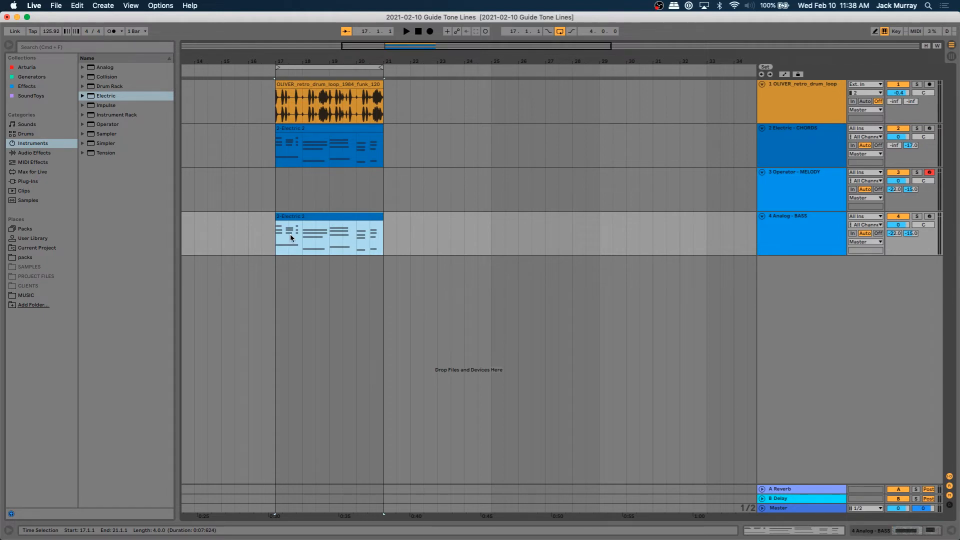
Open the bass track's clip and delete all the upper chord notes, keeping only the lowest root notes
double_click(319, 219)
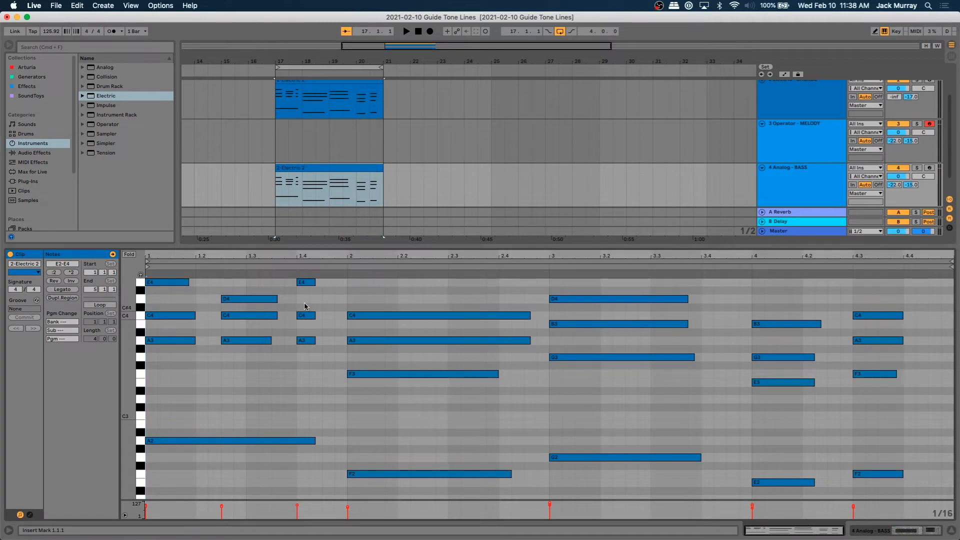
left_click_drag(155, 370, 696, 291)
left_click_drag(155, 383, 925, 386)
key("Delete")
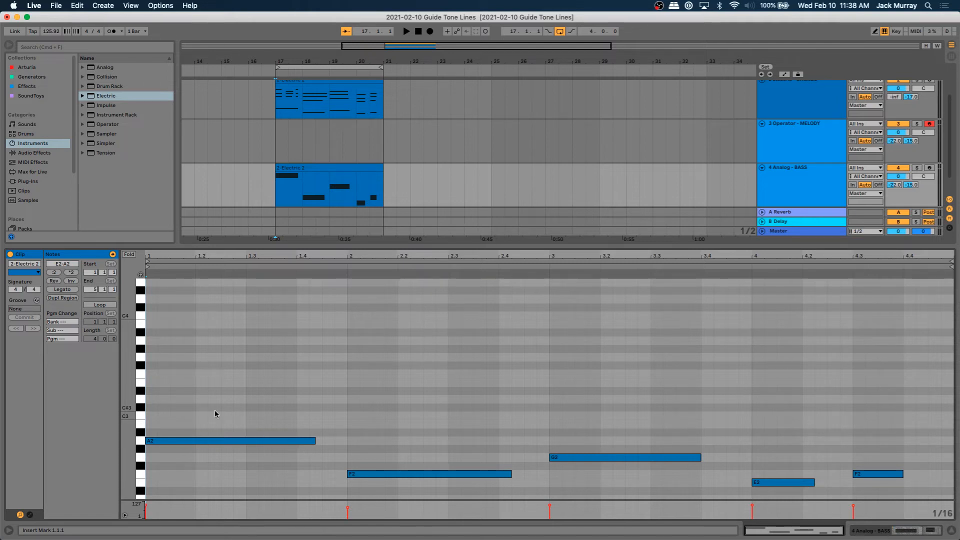
Select all remaining root notes in the bass clip and transpose them down two octaves
left_click_drag(214, 409, 955, 495)
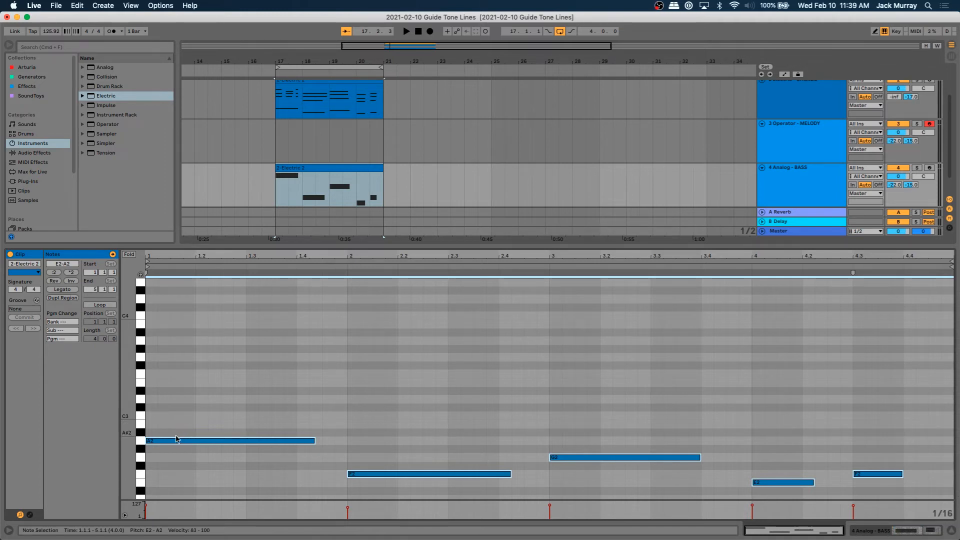
scroll(175, 455, "down", 5)
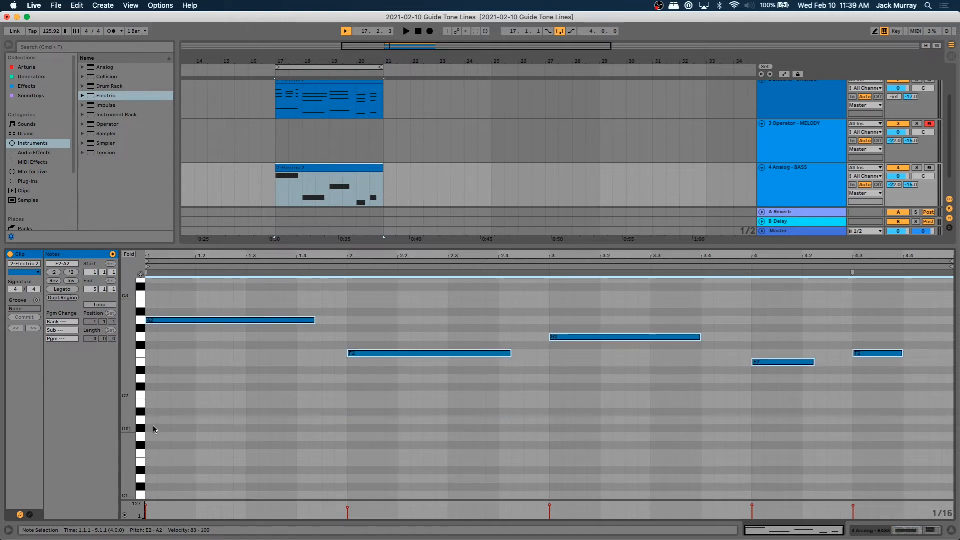
scroll(160, 465, "down", 6)
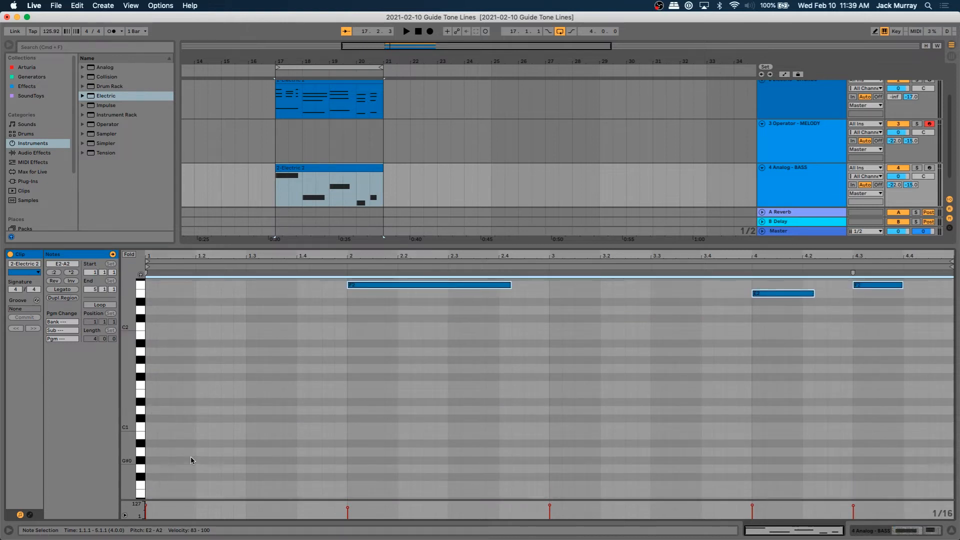
scroll(193, 451, "down", 10)
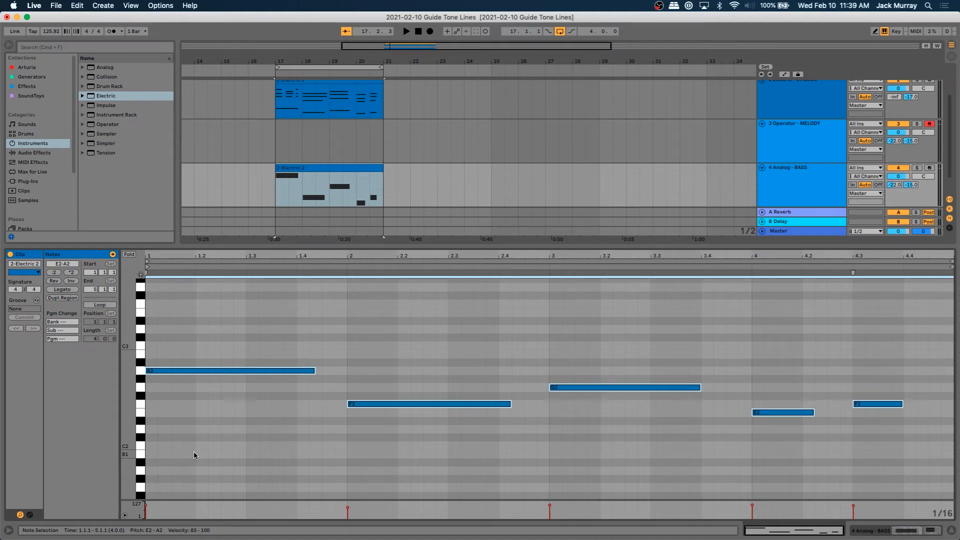
key("shift+Down")
key("shift+Down")
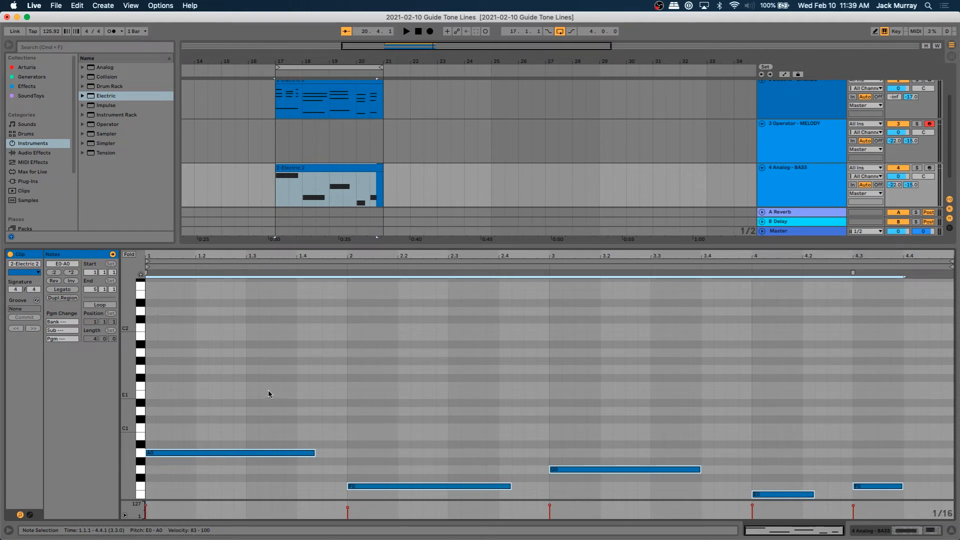
Using Draw Mode with a fixed 1/8 grid, redraw the bass roots as continuous eighth notes: A0, F0, G0, then E0 and F0 in bar 4
key("b")
right_click(270, 380)
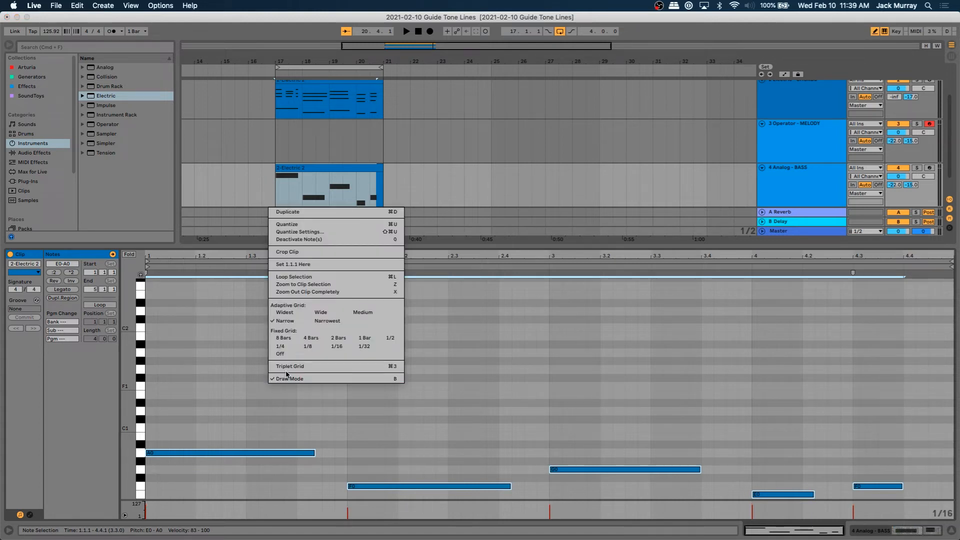
left_click(316, 346)
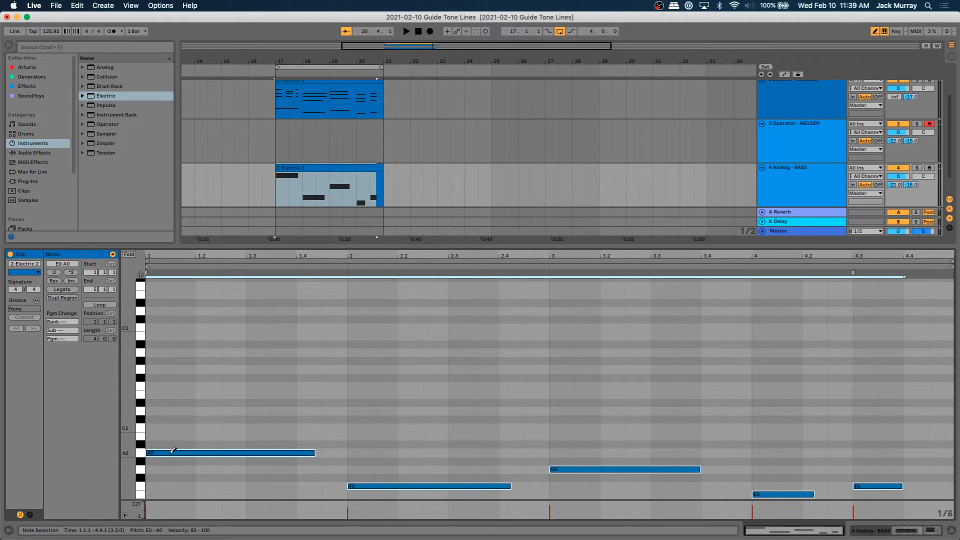
left_click(159, 454)
mouse_move(162, 452)
left_mouse_down()
mouse_move(347, 452)
mouse_move(399, 484)
mouse_move(745, 469)
mouse_move(859, 489)
mouse_move(941, 476)
left_mouse_up()
left_click(358, 485)
left_click(557, 469)
left_click(758, 494)
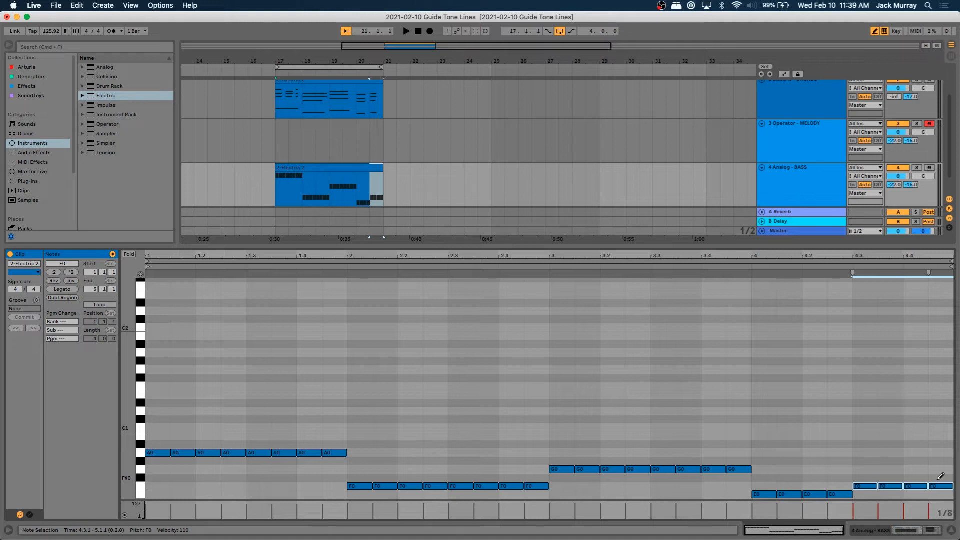
Close the clip editor and play the loop with the bass line, then stop playback
left_click(951, 531)
key("space")
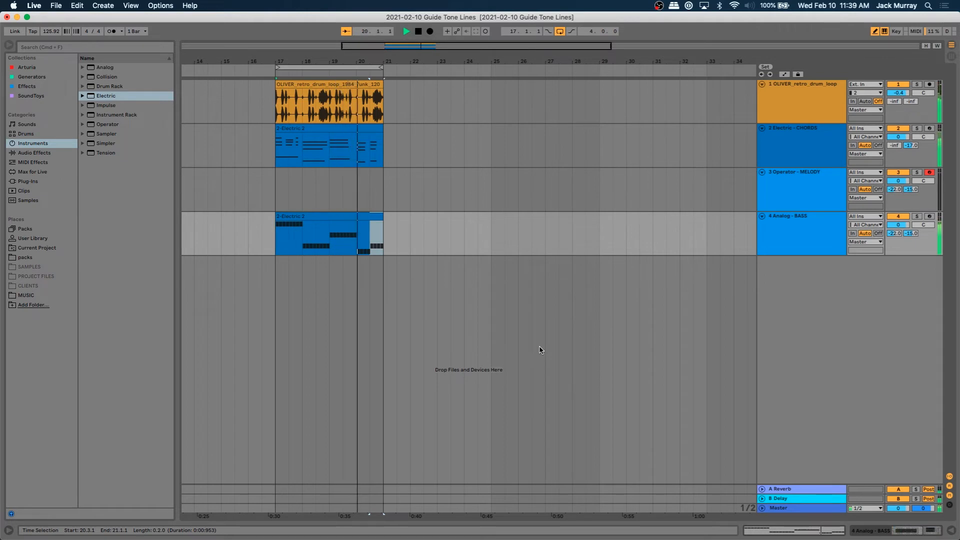
key("space")
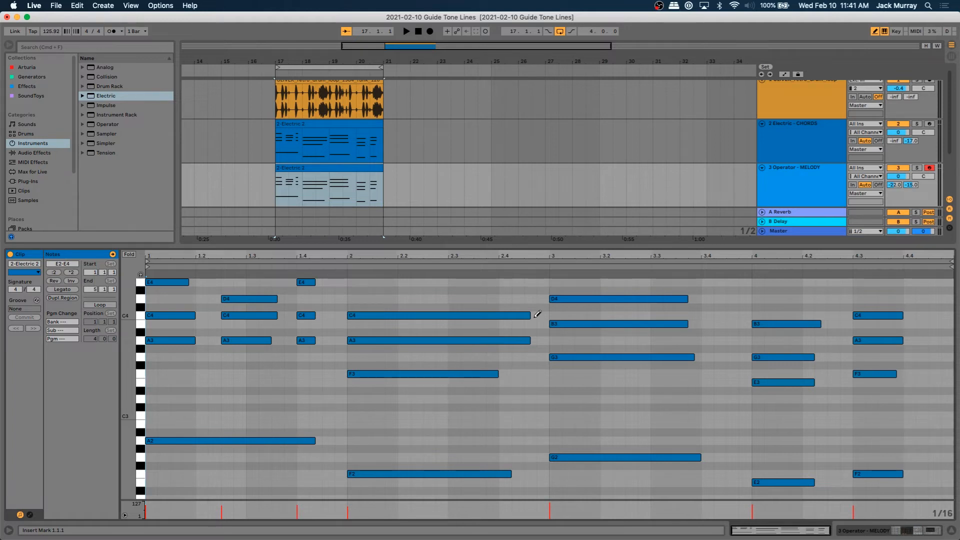
Turn off Draw Mode in the melody clip, lengthen its first A3 note to beat 1.4 and trim the low A2 to the same point
key("b")
left_click(763, 317)
left_click(802, 317)
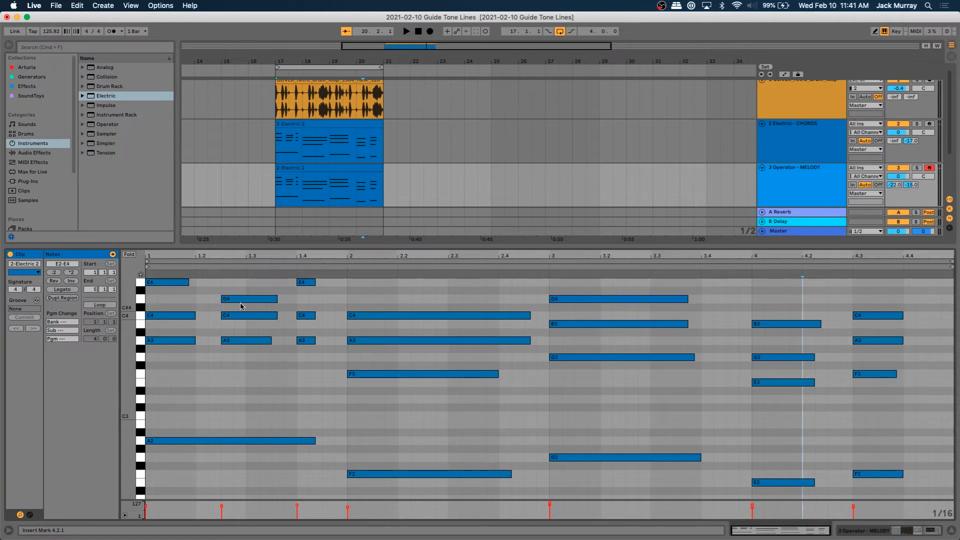
left_click(170, 340)
left_click_drag(236, 361, 186, 342)
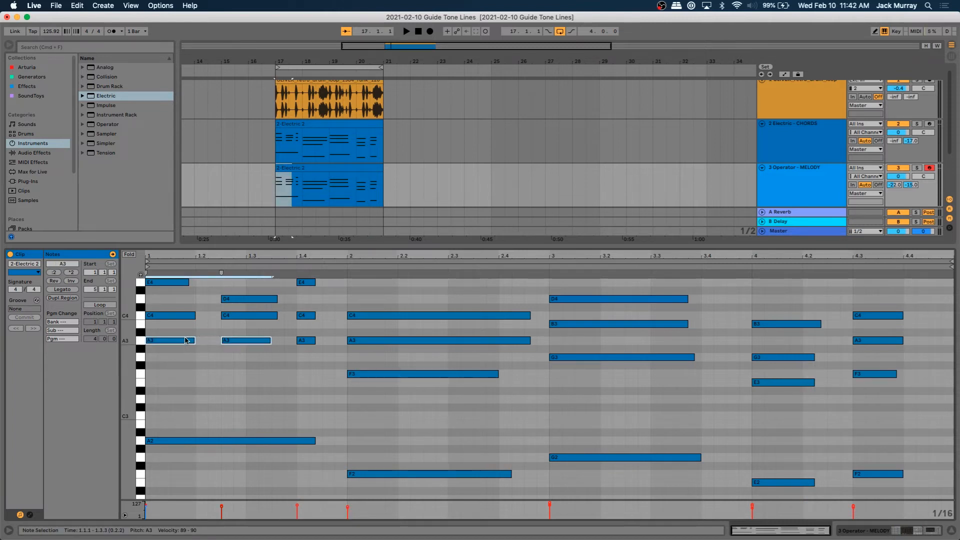
left_click(288, 379)
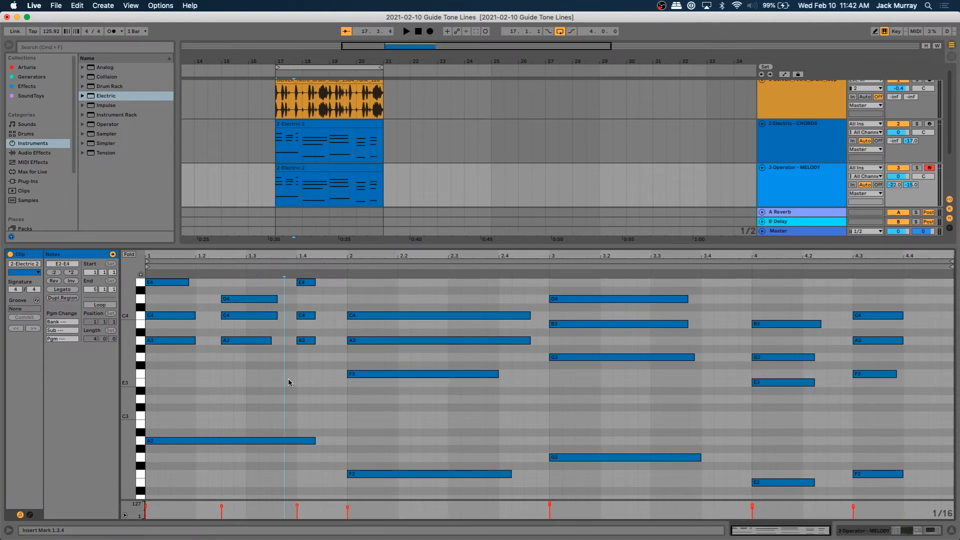
left_click(193, 340)
left_click_drag(194, 340, 296, 340)
left_click_drag(313, 444, 298, 448)
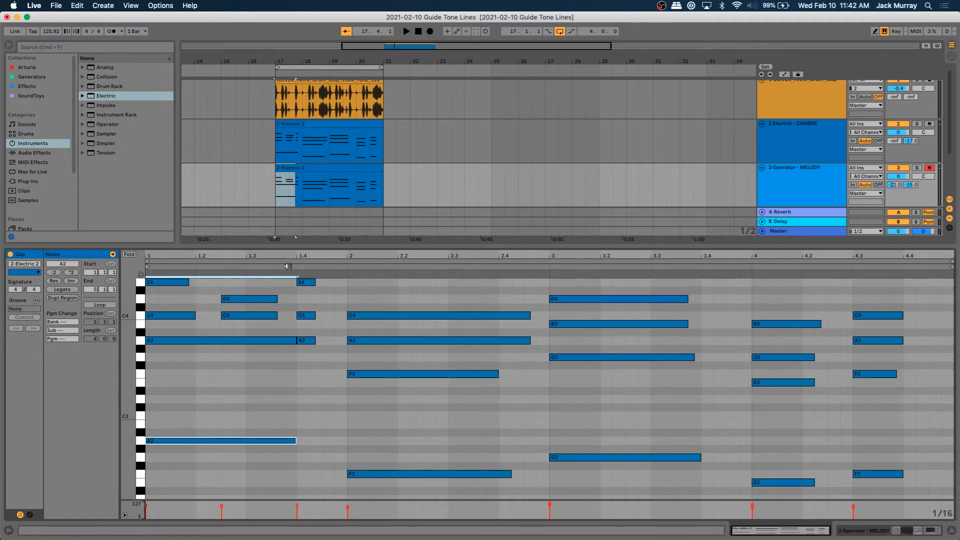
Lengthen the remaining bar 1 chord notes in the melody clip so each chord holds until the next one, the last reaching bar 2
scroll(304, 300, "up", 1)
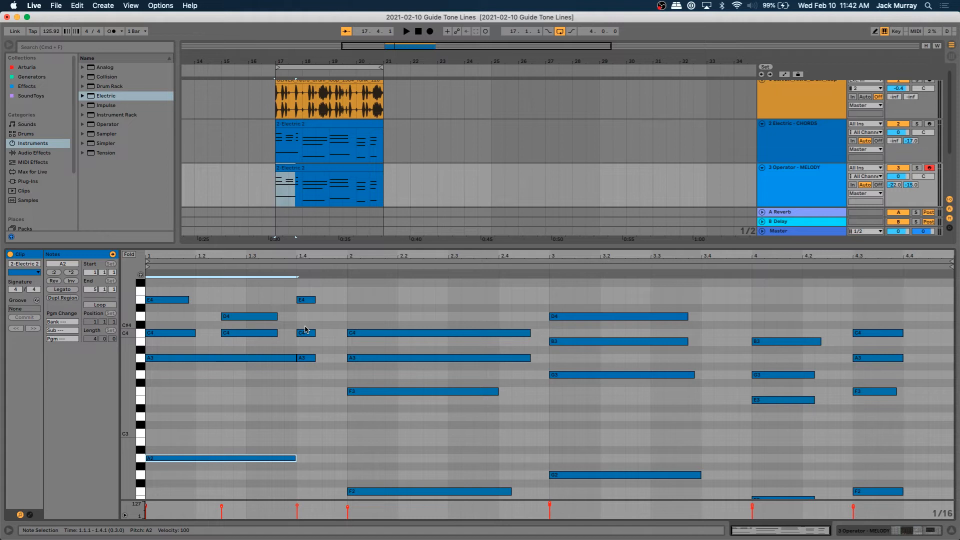
left_click_drag(320, 370, 347, 300)
left_click(188, 299)
left_click(197, 330)
left_click_drag(195, 333, 221, 333)
left_click(207, 315)
left_click_drag(188, 300, 220, 301)
left_click(239, 317)
left_click(239, 332, "shift")
left_click_drag(277, 333, 296, 333)
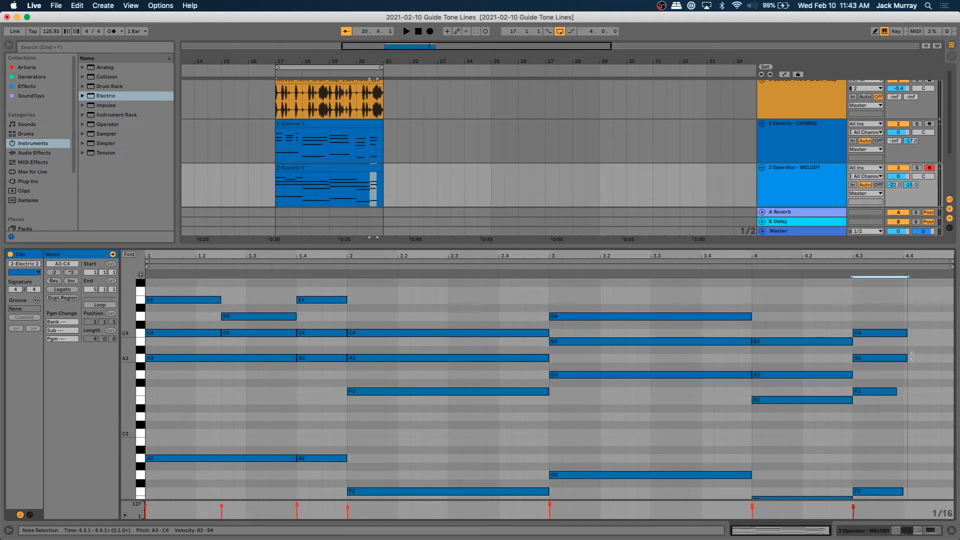
Extend the final chord's C4, A3, F3 and F2 notes in the melody clip to the end of bar 4
left_click_drag(904, 332, 953, 333)
left_click(909, 391)
left_click_drag(896, 391, 953, 392)
left_click_drag(902, 492, 953, 492)
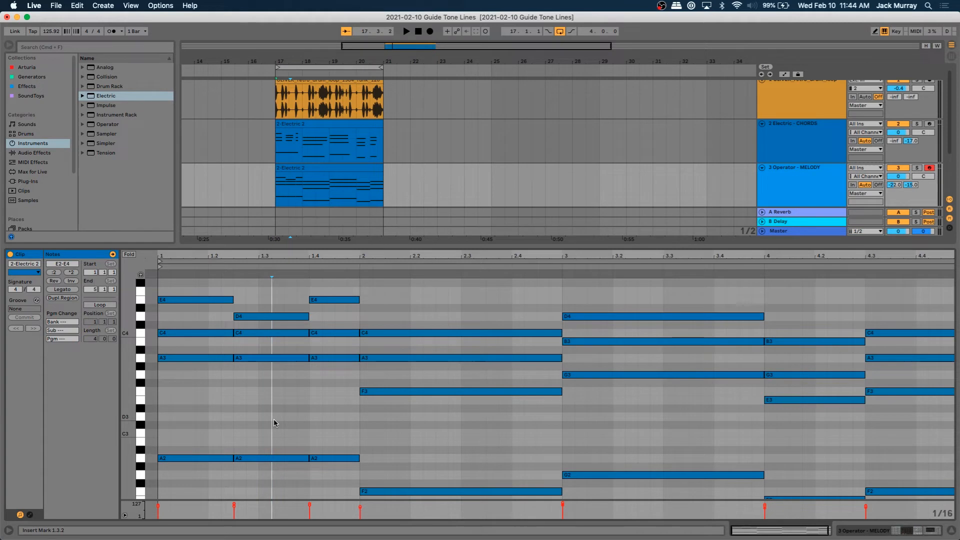
scroll(331, 392, "up", 10)
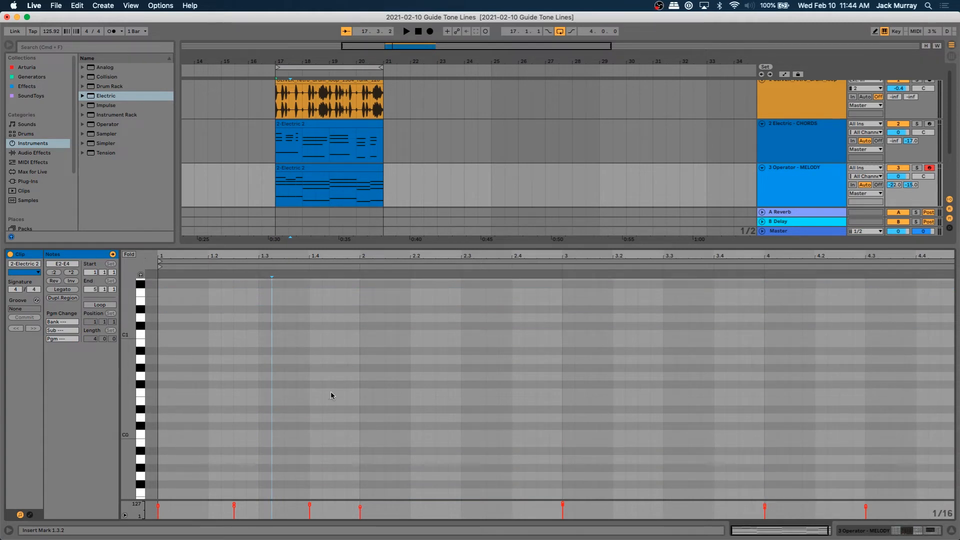
Delete the whole row of low bass notes, E2 to A2, from the melody clip
scroll(332, 392, "down", 10)
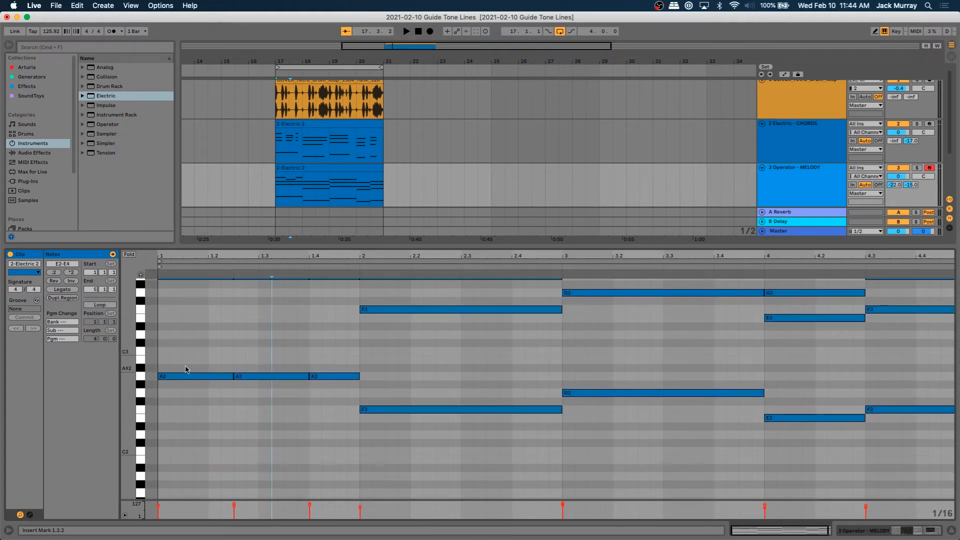
left_click_drag(165, 357, 840, 528)
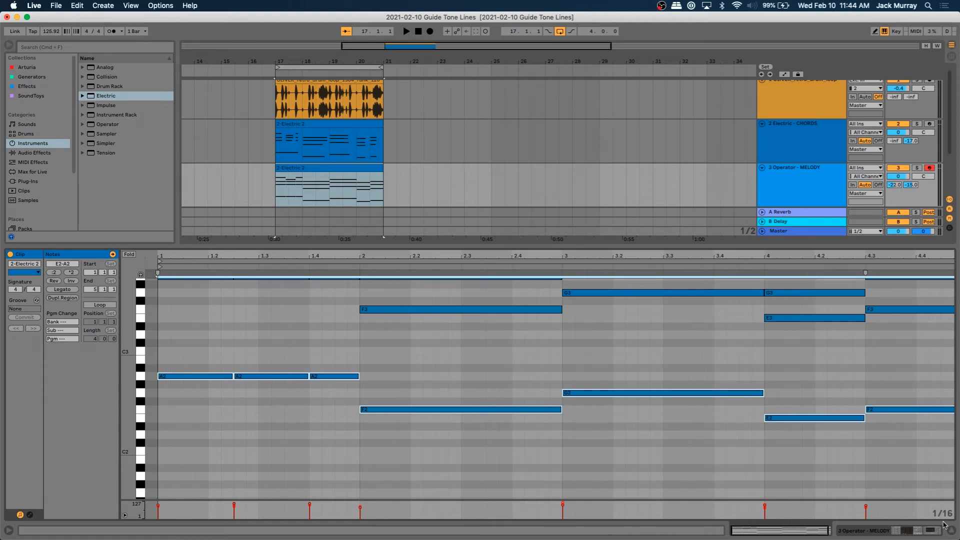
key("Delete")
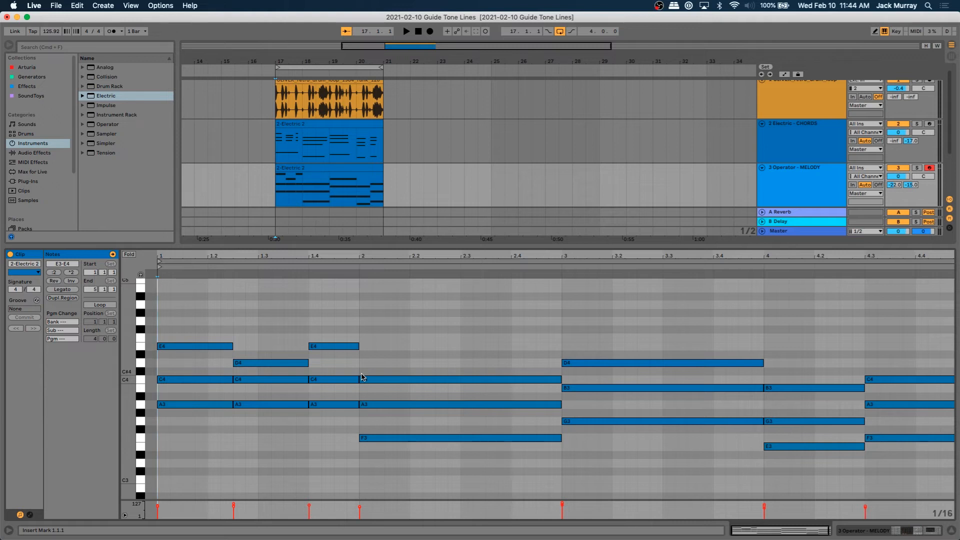
Deactivate all the remaining chord notes in the melody clip, from E3 to E4, and clear the selection
left_click_drag(181, 313, 885, 484)
key("0")
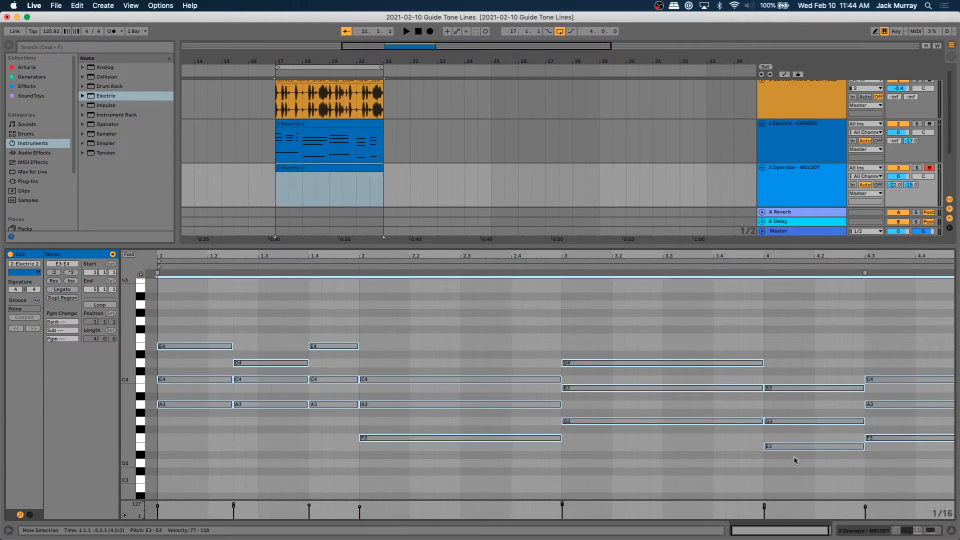
left_click(667, 445)
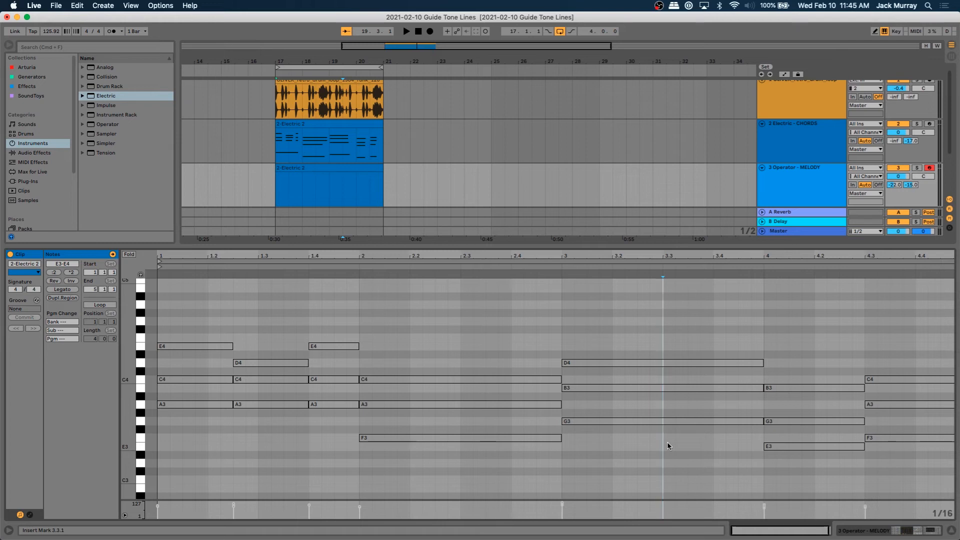
Replace the first chord's deactivated E4 with an active E4 lasting from the clip start to 1.2.3
left_click_drag(212, 322, 199, 412)
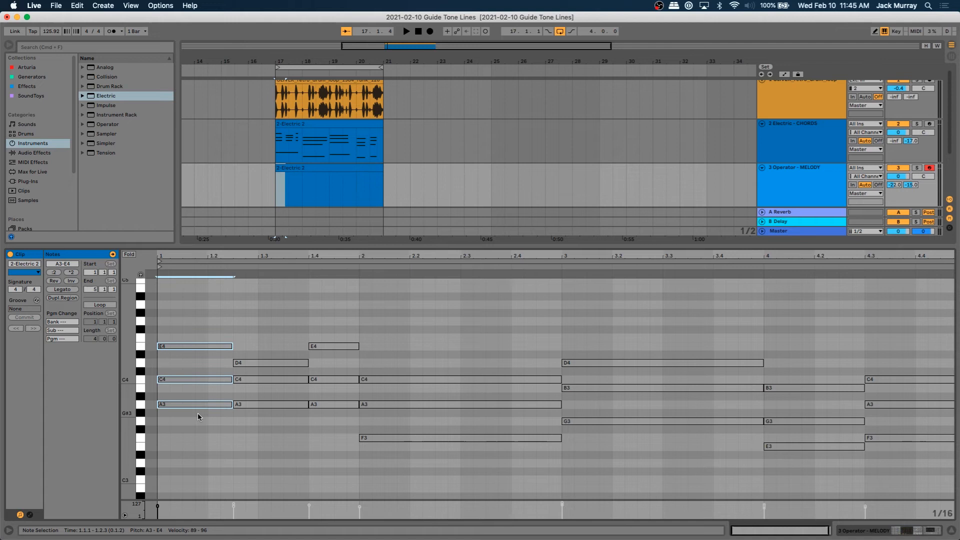
left_click(195, 413)
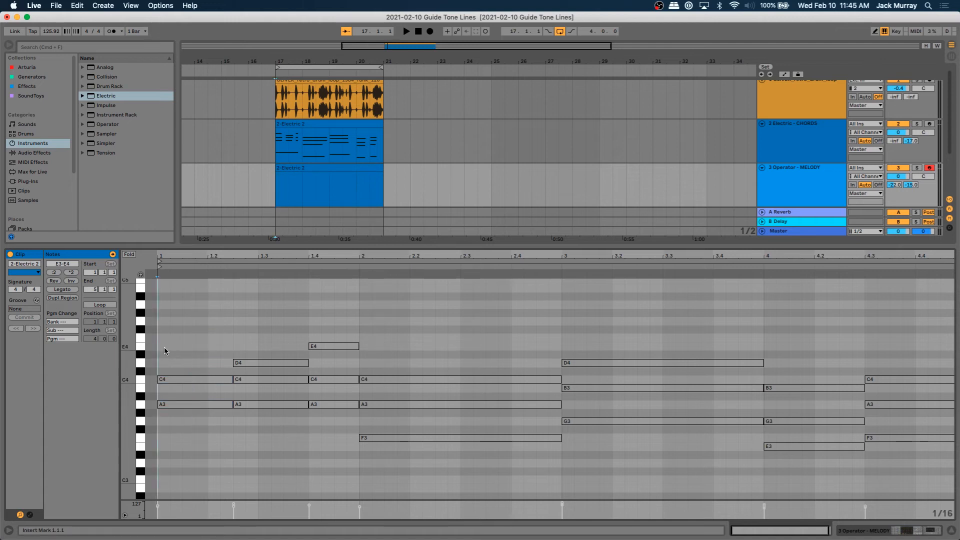
left_click(166, 349)
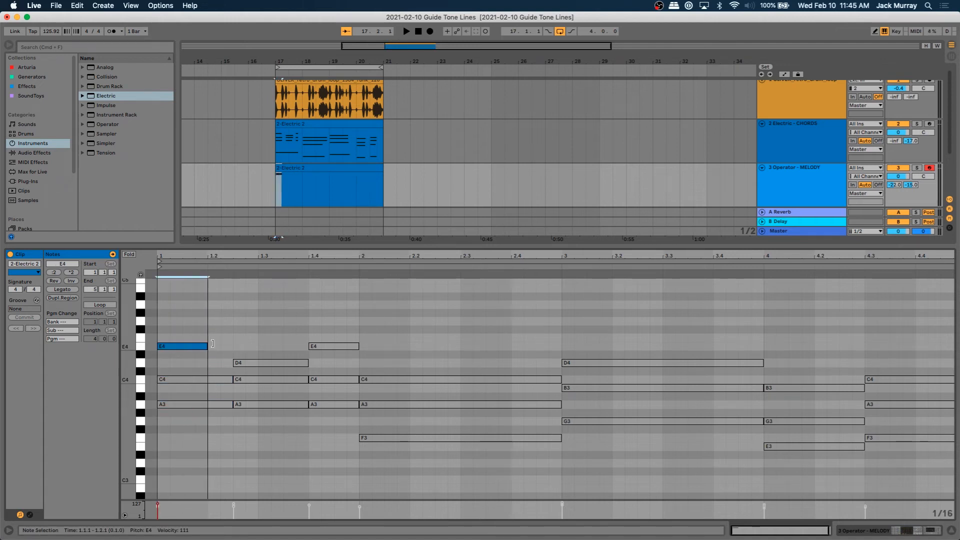
left_click(238, 452)
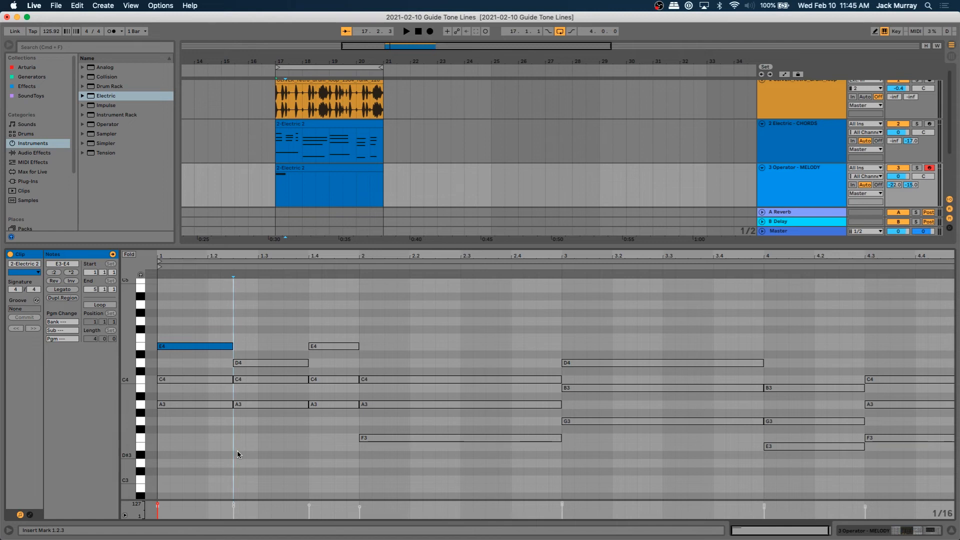
Replace the second chord's C4 with an active one from 1.2.3 to 1.4, and reactivate the E4 at 1.4
double_click(246, 381)
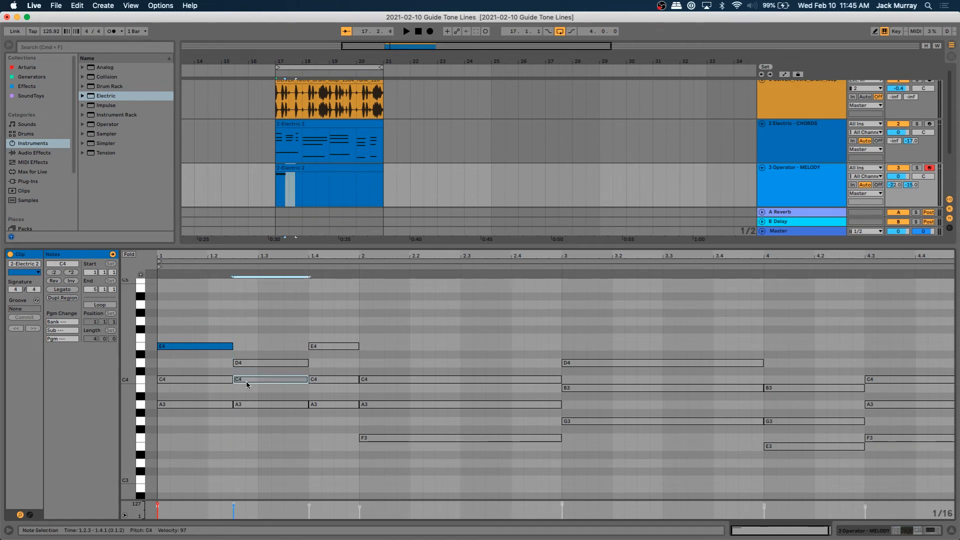
double_click(238, 382)
left_click_drag(243, 380, 307, 378)
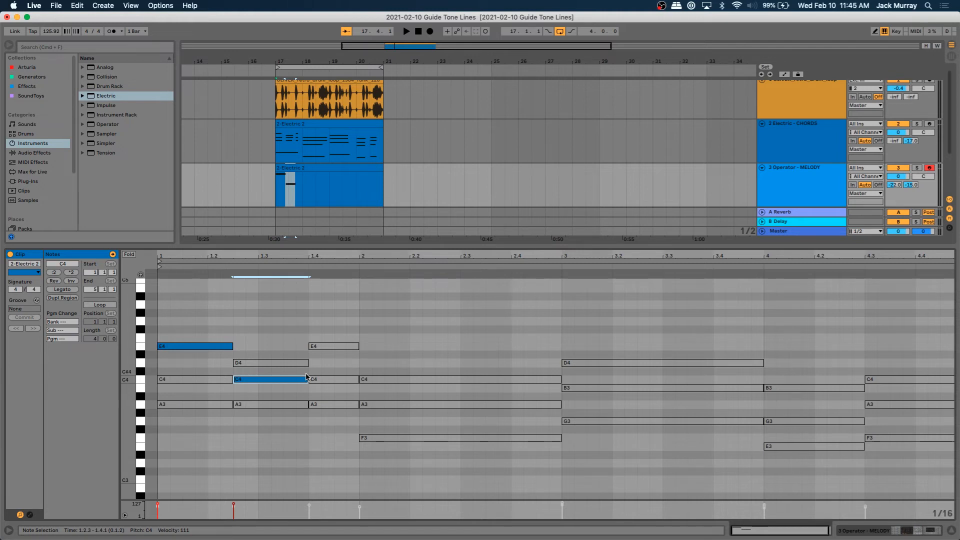
left_click(323, 346)
key("0")
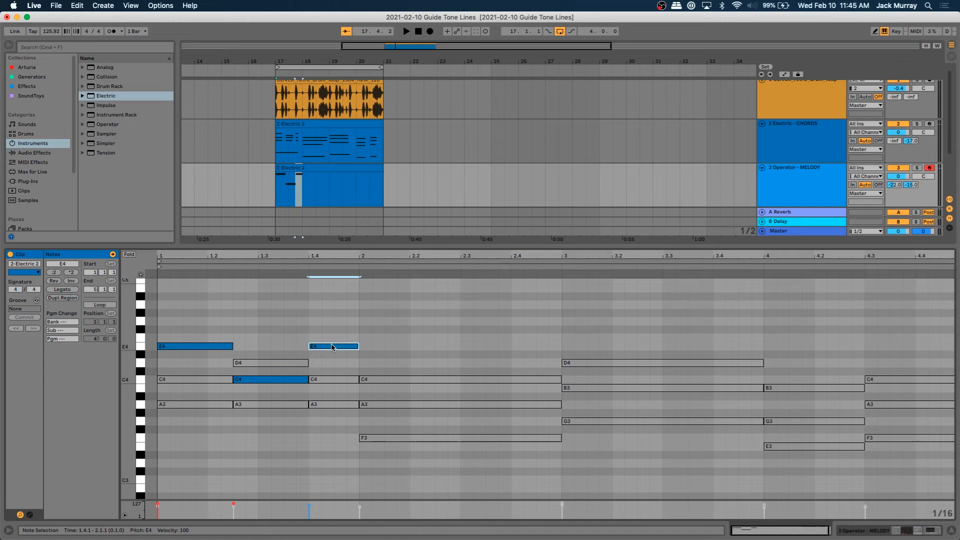
Reactivate the C4 in bar 2 and the B3 in bar 3 of the melody clip
left_click(376, 381)
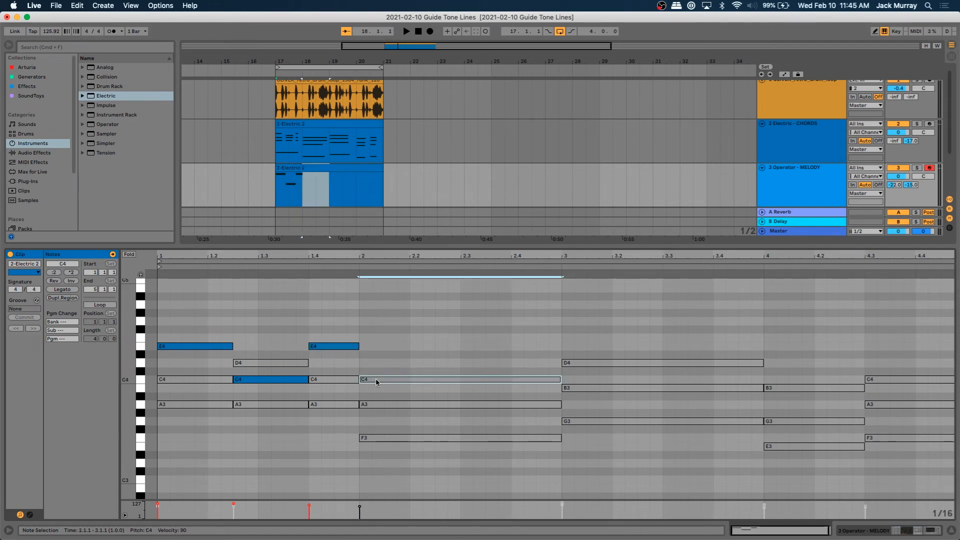
key("0")
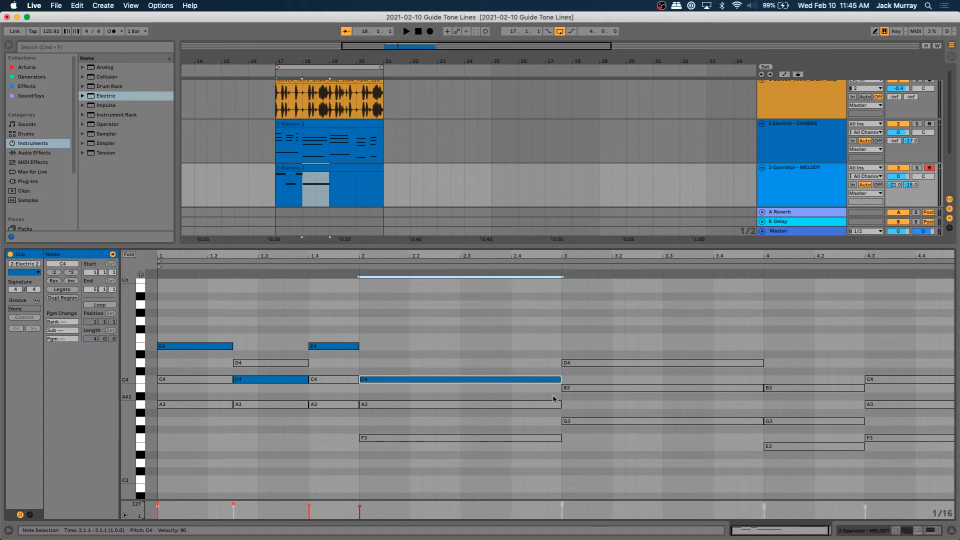
left_click(576, 390)
key("0")
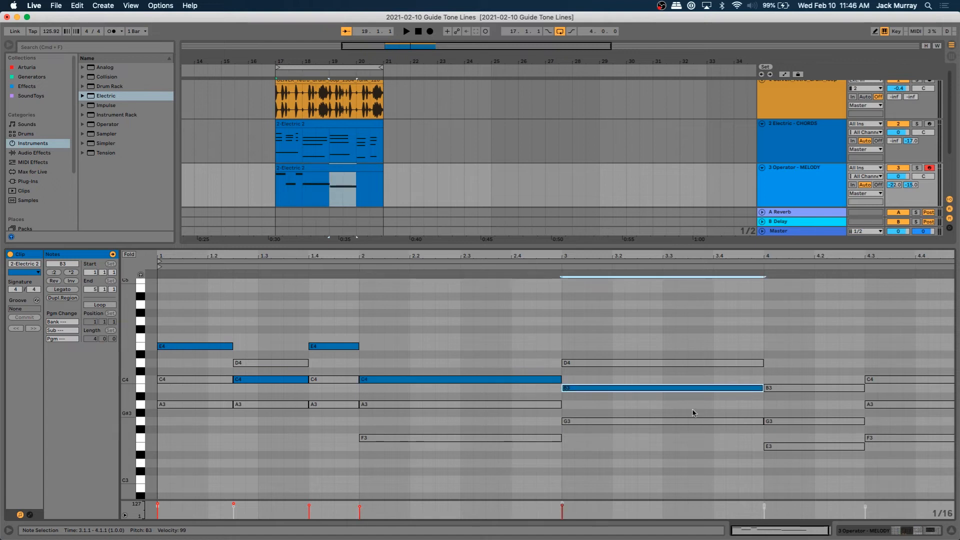
Reactivate the G3 at the start of bar 4 and the A3 at beat 4.3 in the melody clip
left_click(783, 422)
key("0")
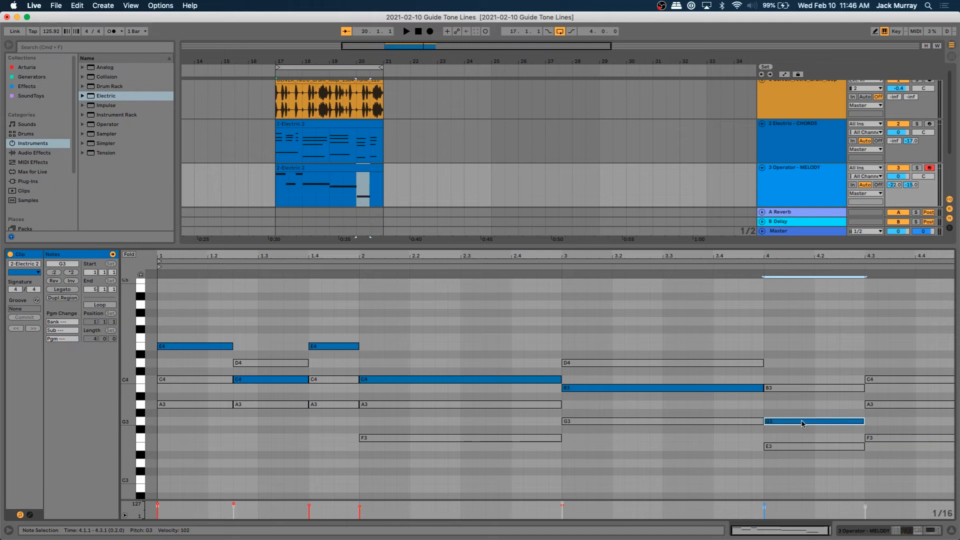
left_click(879, 407)
key("0")
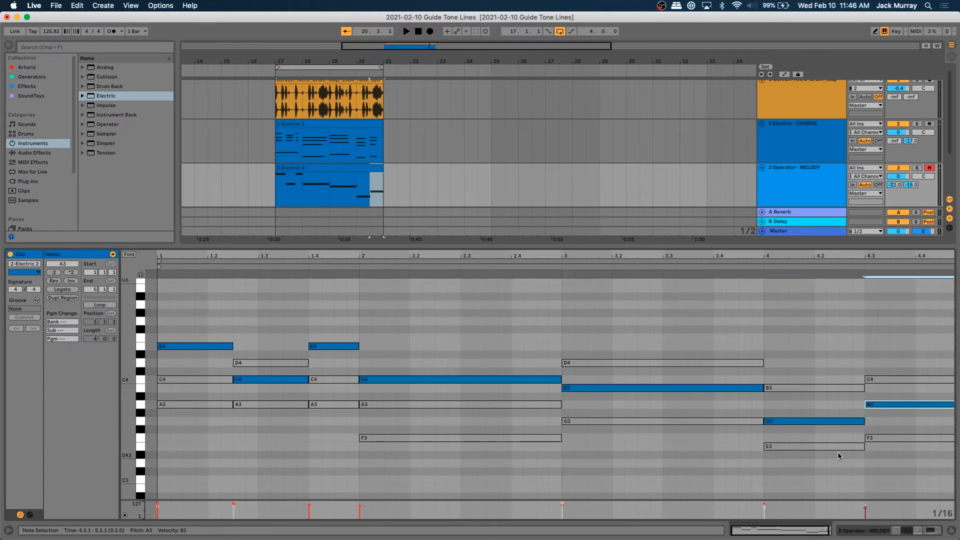